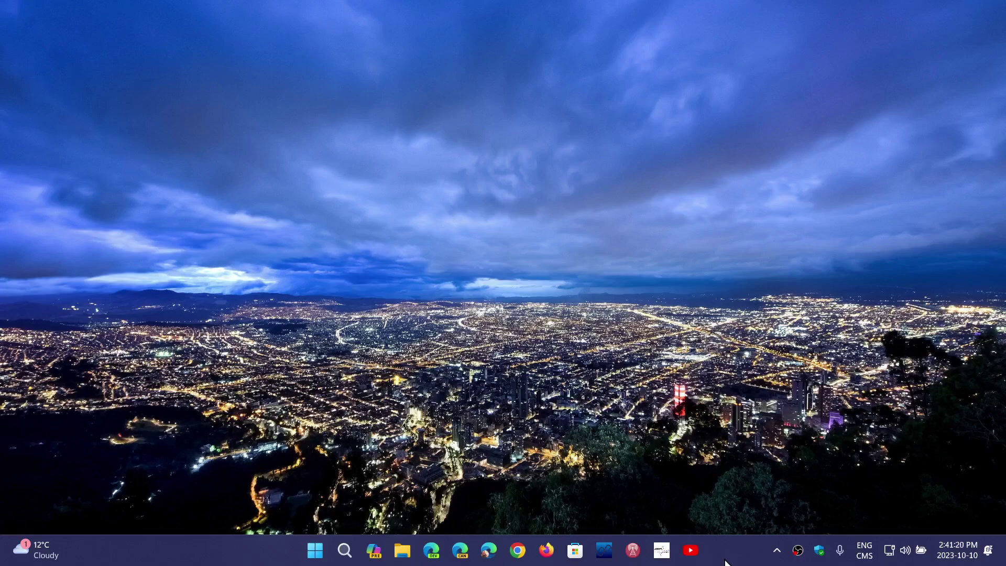
- Open Settings and go to Windows Update's Update history, showing the 2023-10 23H2 cumulative update
{"action": "left_click", "coordinate": [315, 550]}
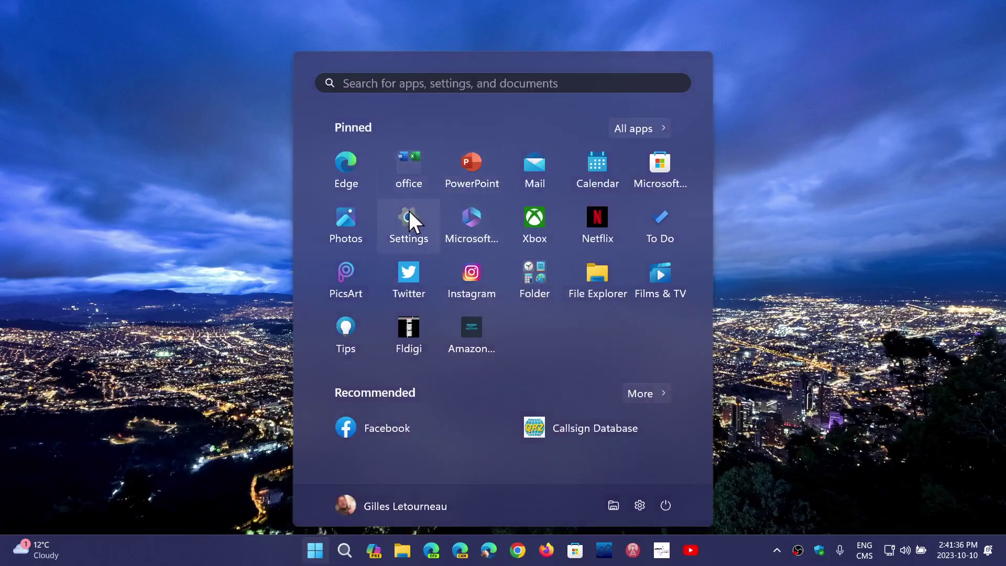
{"action": "left_click", "coordinate": [409, 216]}
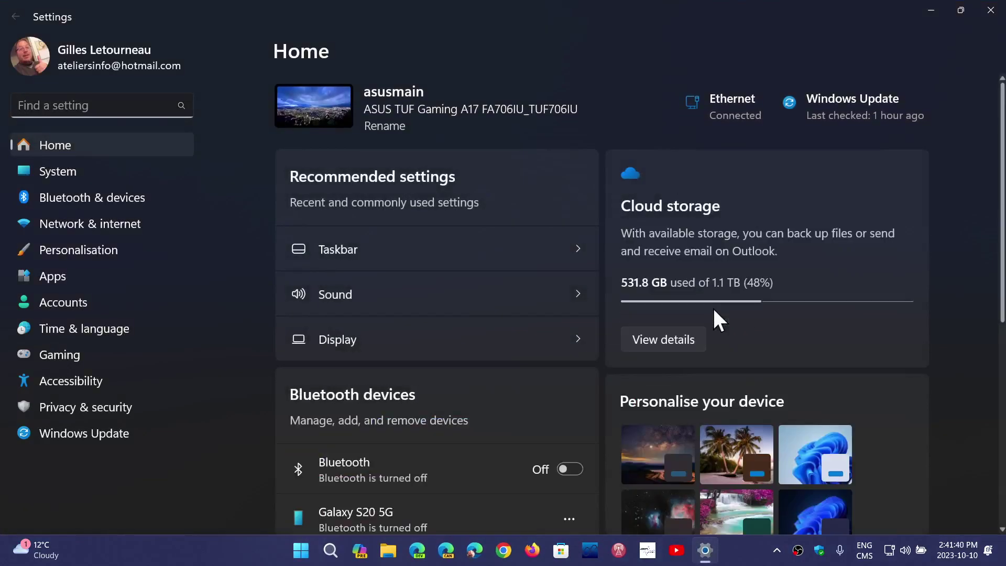
{"action": "left_click", "coordinate": [90, 439]}
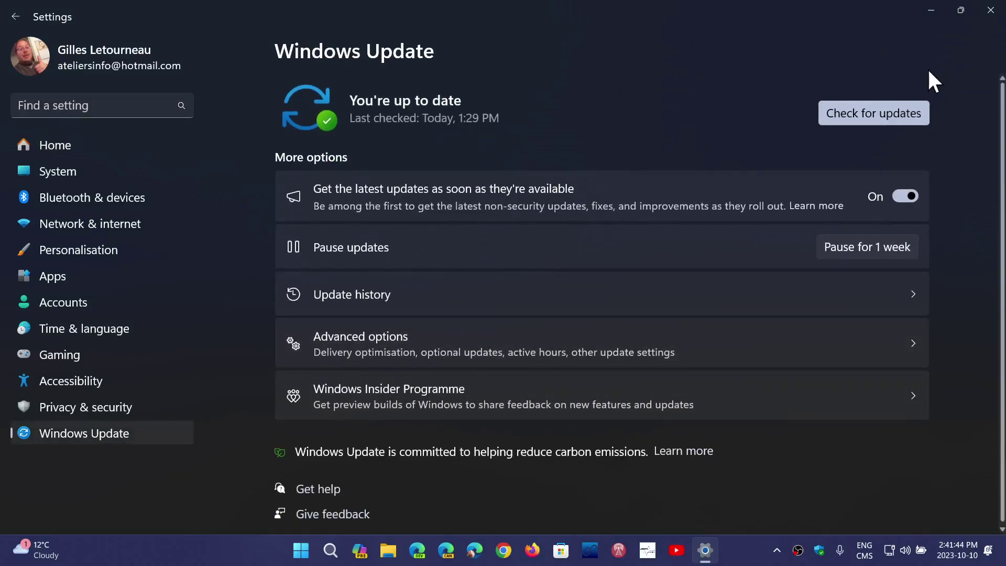
{"action": "left_click", "coordinate": [453, 302]}
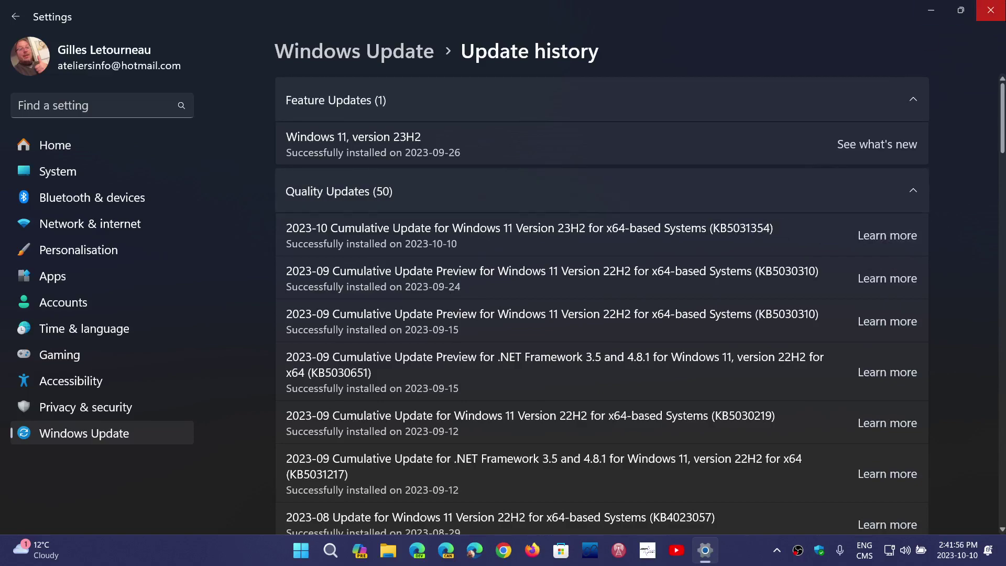
- Close the Settings window to reveal the night city wallpaper desktop
{"action": "left_click", "coordinate": [990, 10]}
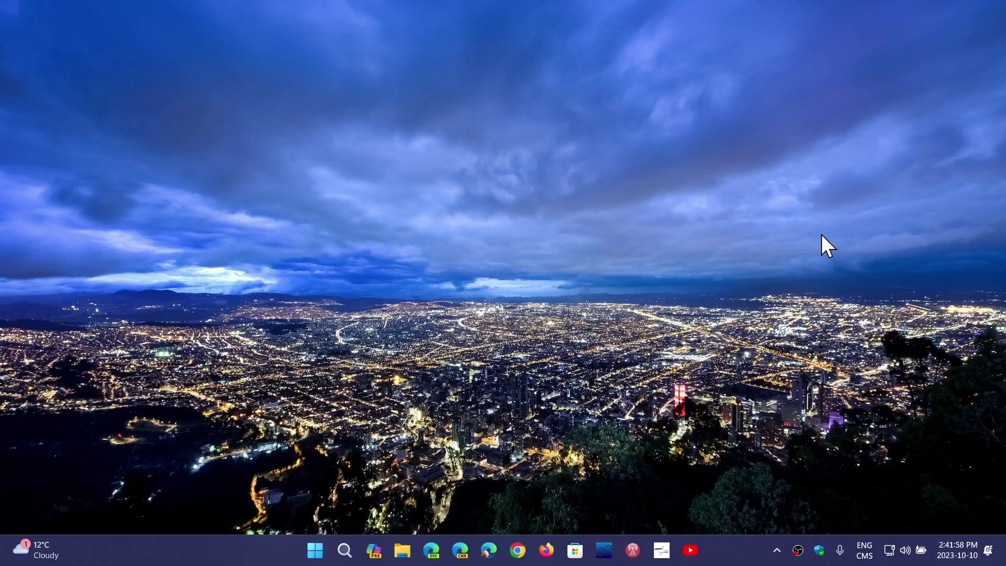